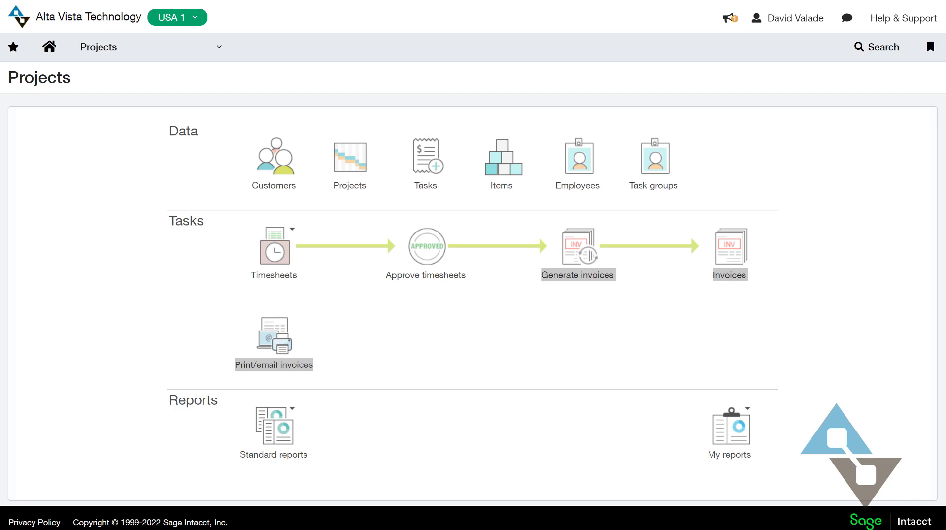
{"action": "left_click", "coordinate": [133, 56]}
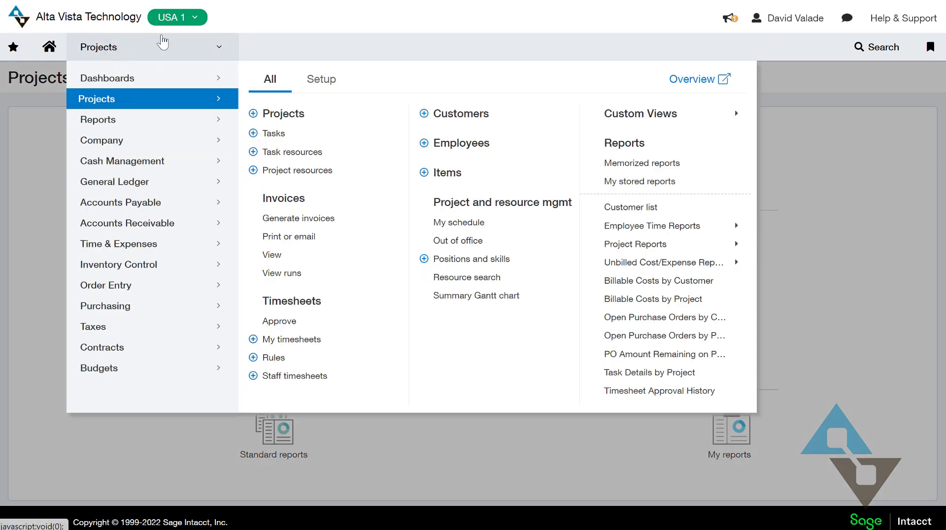
{"action": "left_click", "coordinate": [836, 105]}
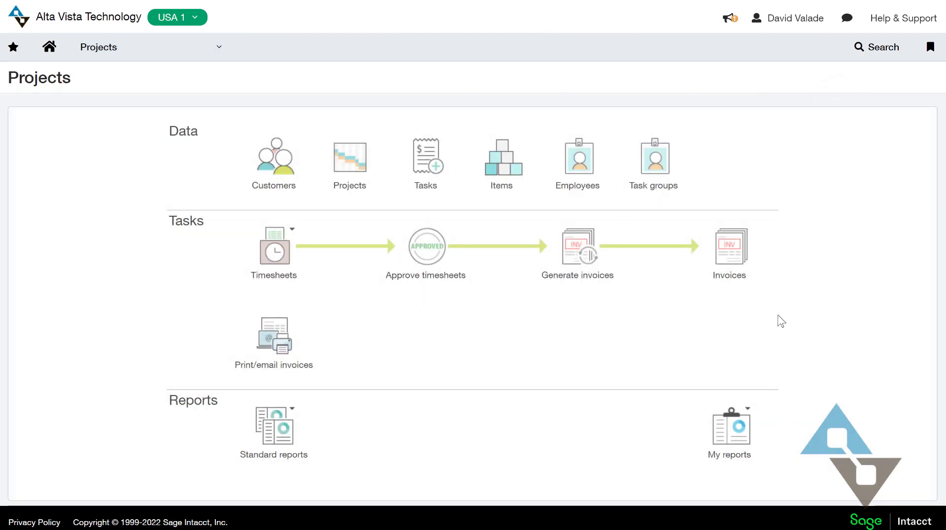
From the staff timesheets, open the submitted timesheet covering 12/16/2019 to 12/31/2019 for editing
{"action": "left_click", "coordinate": [219, 50]}
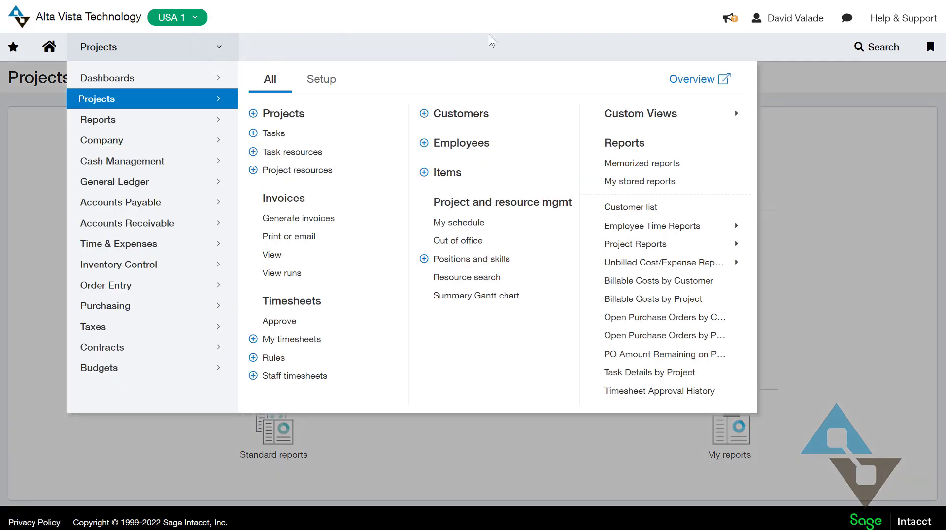
{"action": "left_click", "coordinate": [298, 377]}
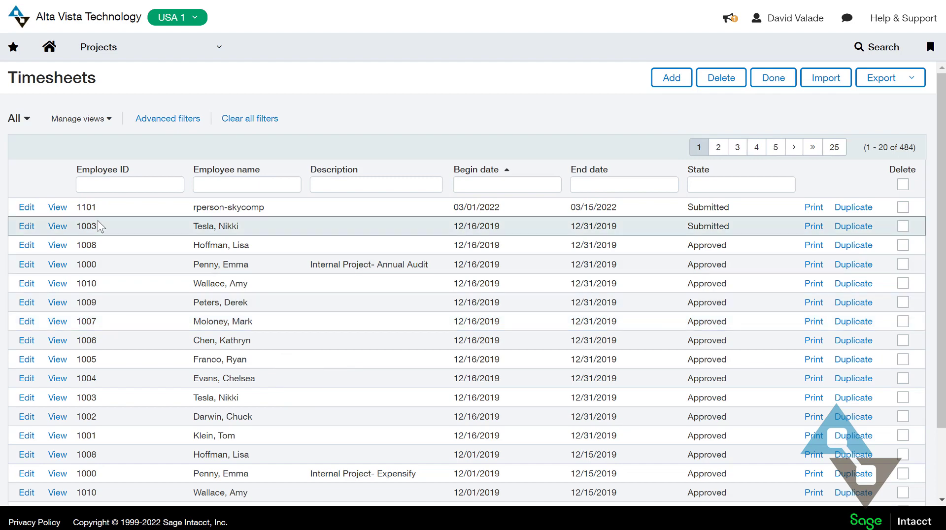
{"action": "left_click", "coordinate": [27, 226]}
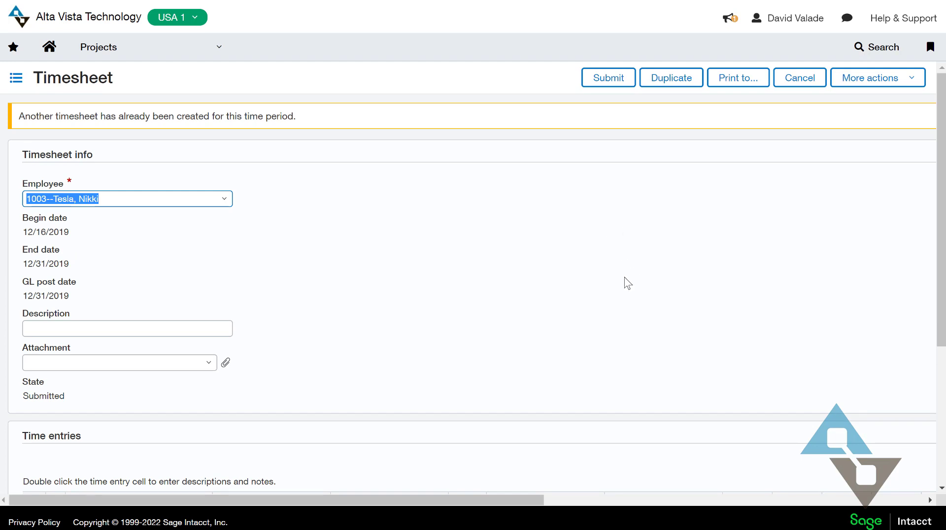
Review the timesheet's time entries across the dates and check the Mon 12/16 details of the Business Model Review entry
{"action": "scroll", "coordinate": [439, 376], "scroll_direction": "down", "scroll_amount": 3}
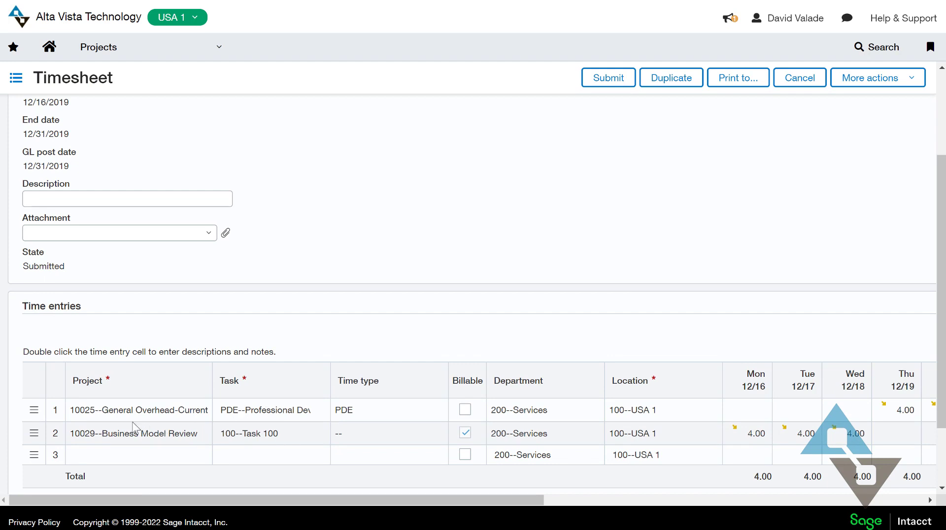
{"action": "left_click_drag", "start_coordinate": [372, 501], "coordinate": [632, 515]}
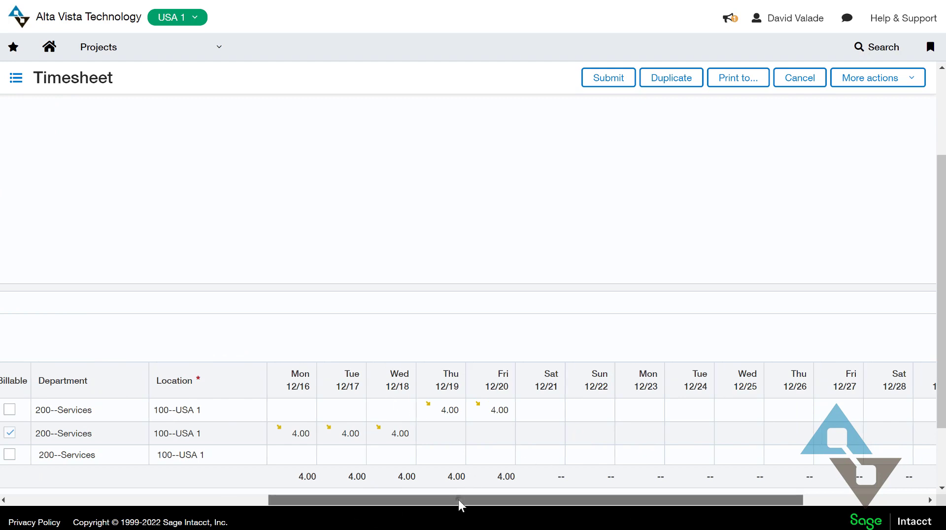
{"action": "left_click_drag", "start_coordinate": [458, 499], "coordinate": [208, 503]}
{"action": "double_click", "coordinate": [715, 437]}
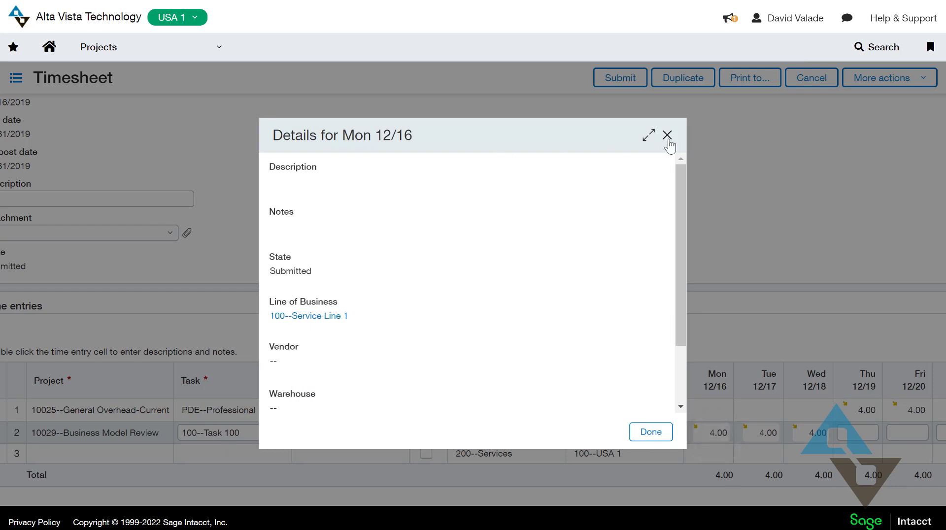
{"action": "left_click", "coordinate": [668, 136]}
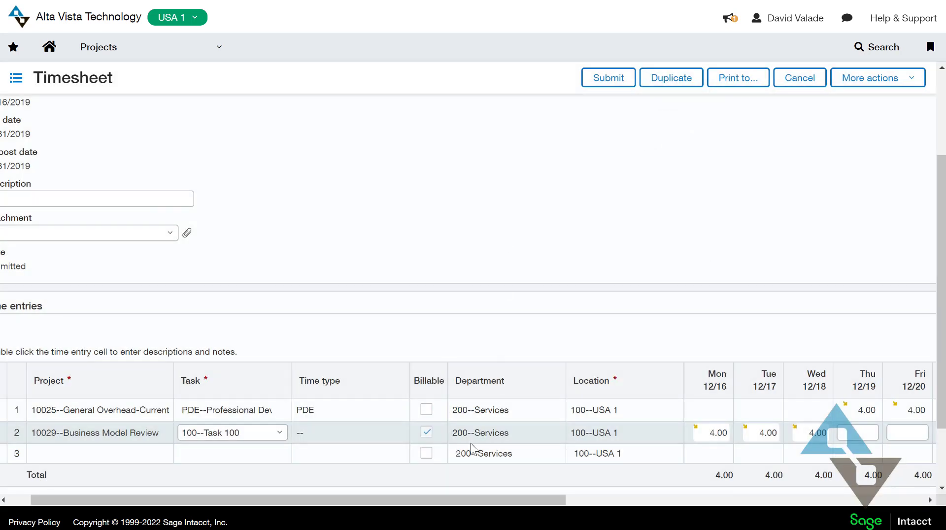
{"action": "left_click_drag", "start_coordinate": [446, 498], "coordinate": [342, 501]}
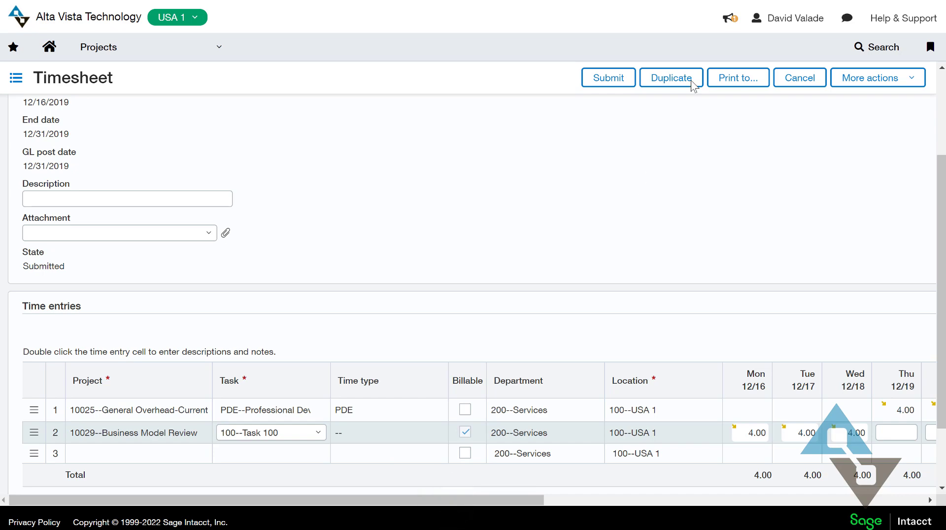
Open the Capital Risk Mgmt project for editing from the projects list
{"action": "left_click", "coordinate": [132, 56]}
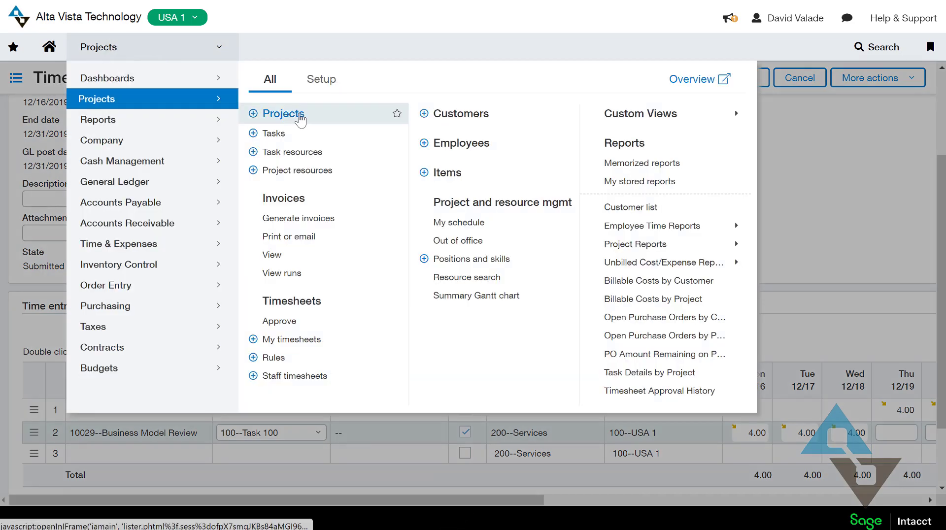
{"action": "left_click", "coordinate": [283, 114]}
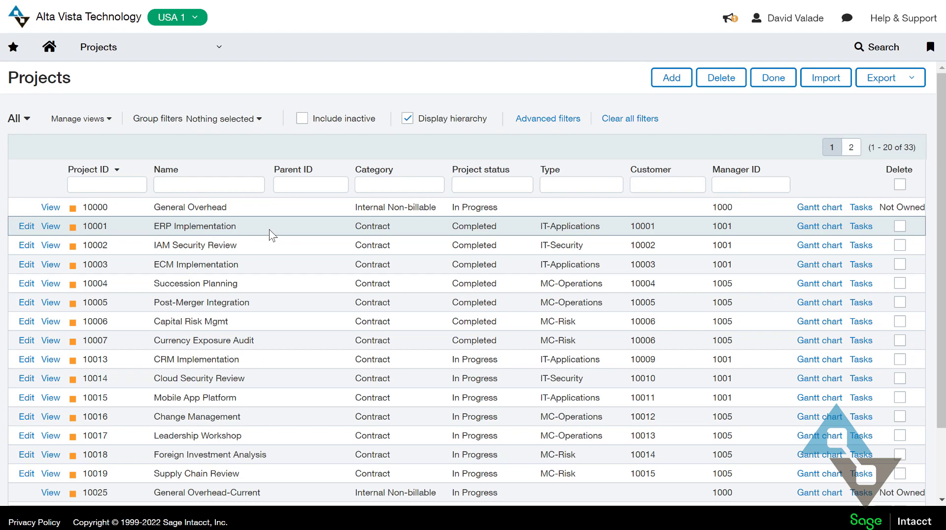
{"action": "left_click", "coordinate": [26, 321]}
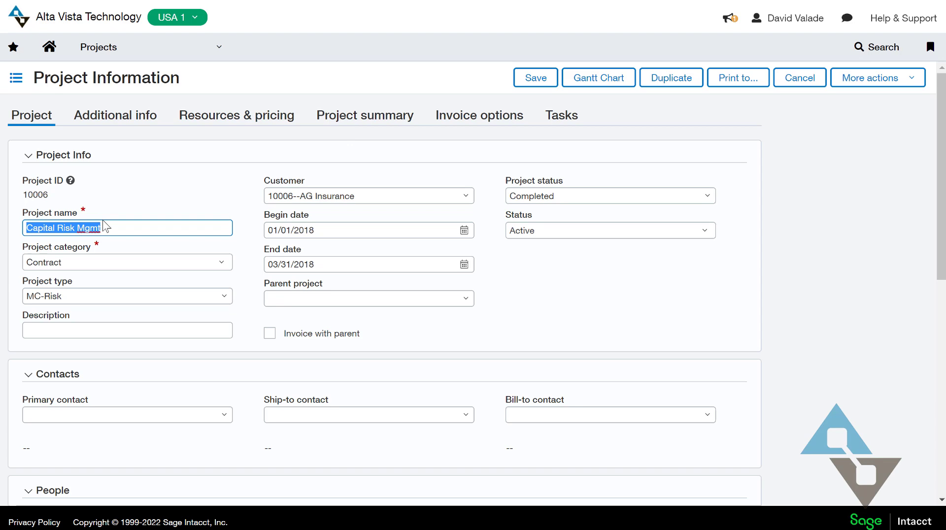
Examine the project summary, including the financial summary, budget, hours, and employee, AP and PO expenses
{"action": "left_click", "coordinate": [358, 115]}
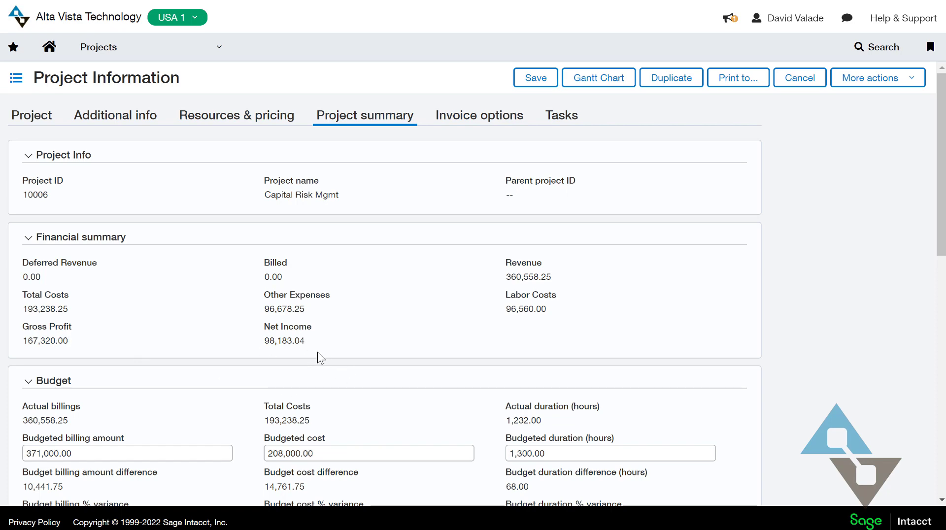
{"action": "scroll", "coordinate": [378, 349], "scroll_direction": "down", "scroll_amount": 3}
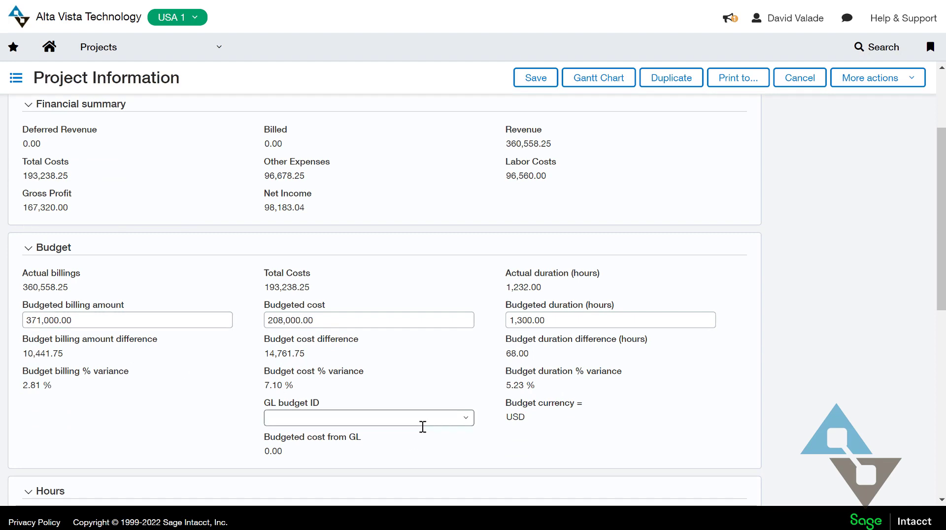
{"action": "scroll", "coordinate": [423, 426], "scroll_direction": "down", "scroll_amount": 2}
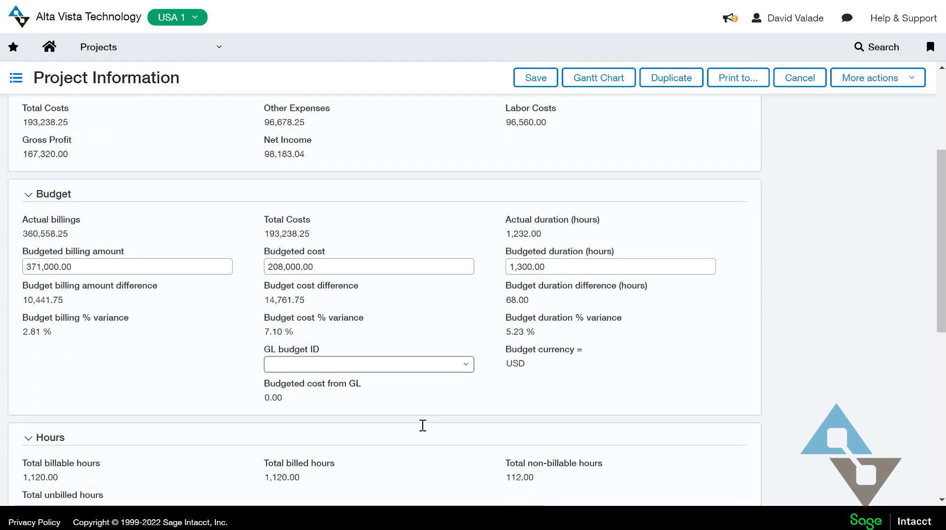
{"action": "scroll", "coordinate": [281, 338], "scroll_direction": "down", "scroll_amount": 2}
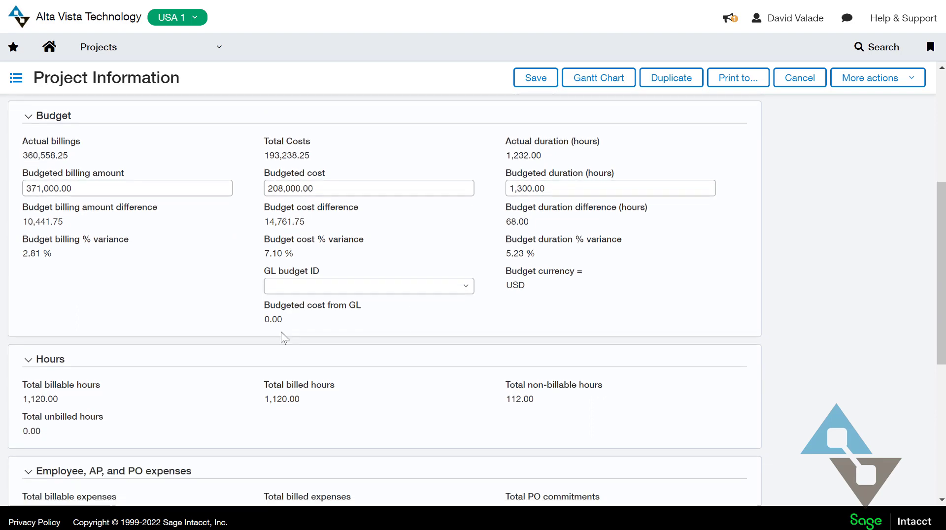
{"action": "scroll", "coordinate": [278, 423], "scroll_direction": "down", "scroll_amount": 2}
{"action": "scroll", "coordinate": [278, 423], "scroll_direction": "down", "scroll_amount": 2}
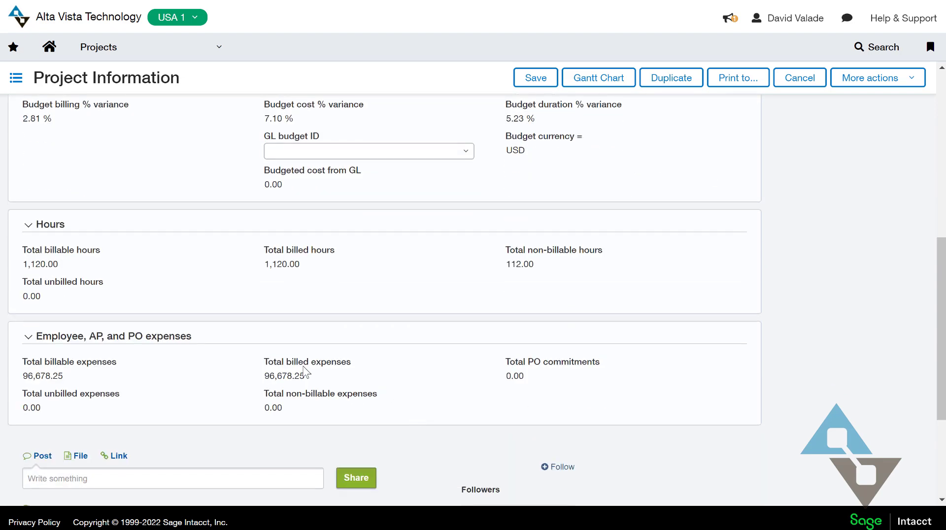
{"action": "scroll", "coordinate": [556, 431], "scroll_direction": "up", "scroll_amount": 3}
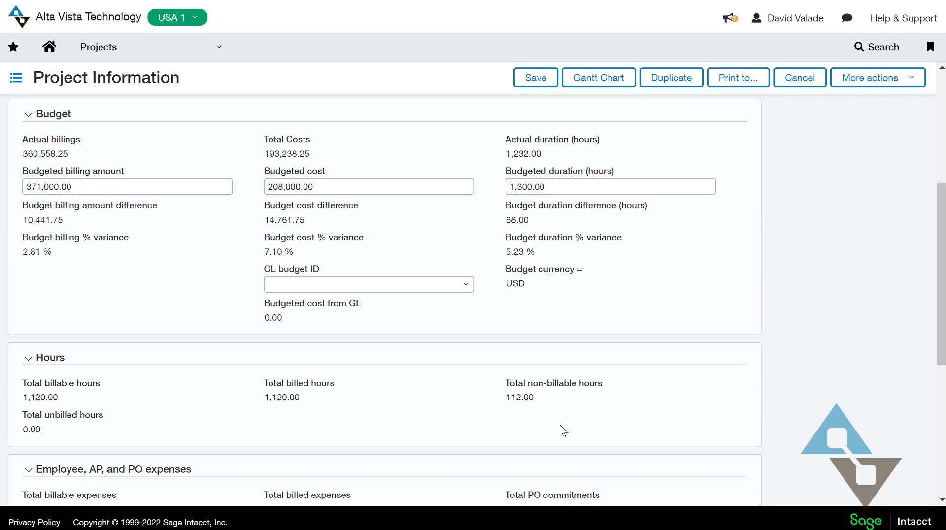
{"action": "scroll", "coordinate": [560, 427], "scroll_direction": "up", "scroll_amount": 6}
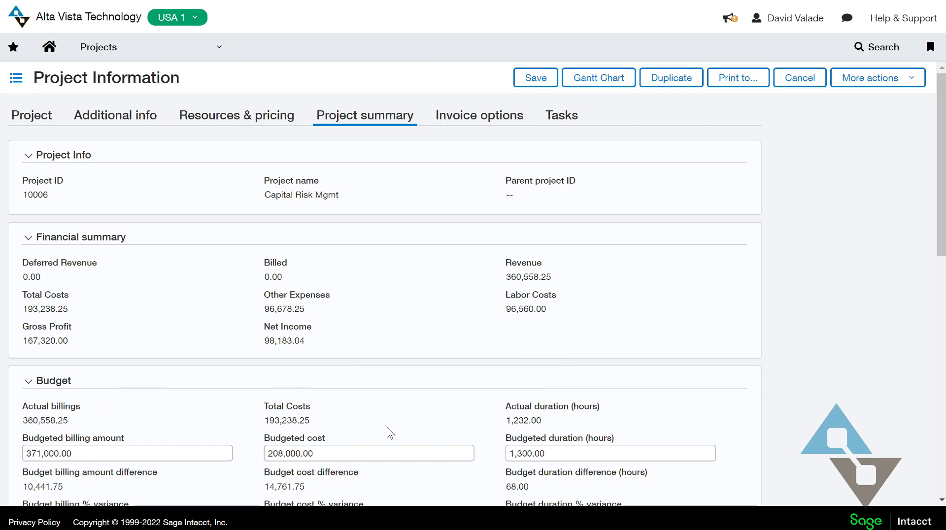
View the Indirect Costs transaction rule assigned under the project's Business Rules and enlarge its window
{"action": "left_click", "coordinate": [37, 126]}
{"action": "scroll", "coordinate": [409, 306], "scroll_direction": "down", "scroll_amount": 3}
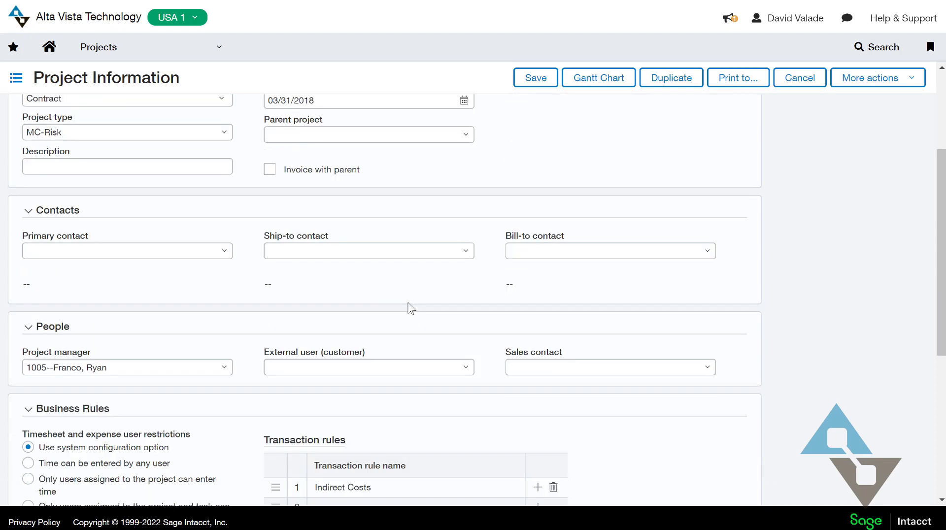
{"action": "scroll", "coordinate": [410, 309], "scroll_direction": "down", "scroll_amount": 1}
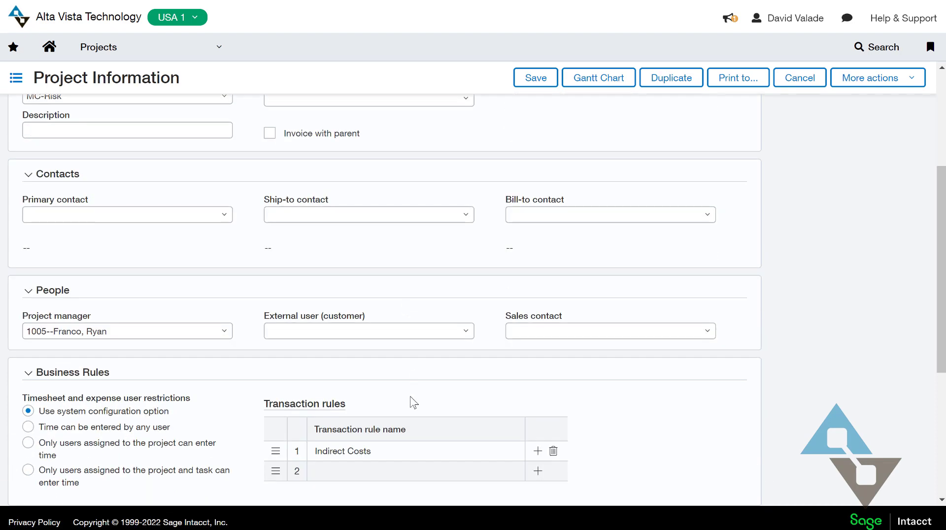
{"action": "left_click", "coordinate": [398, 450]}
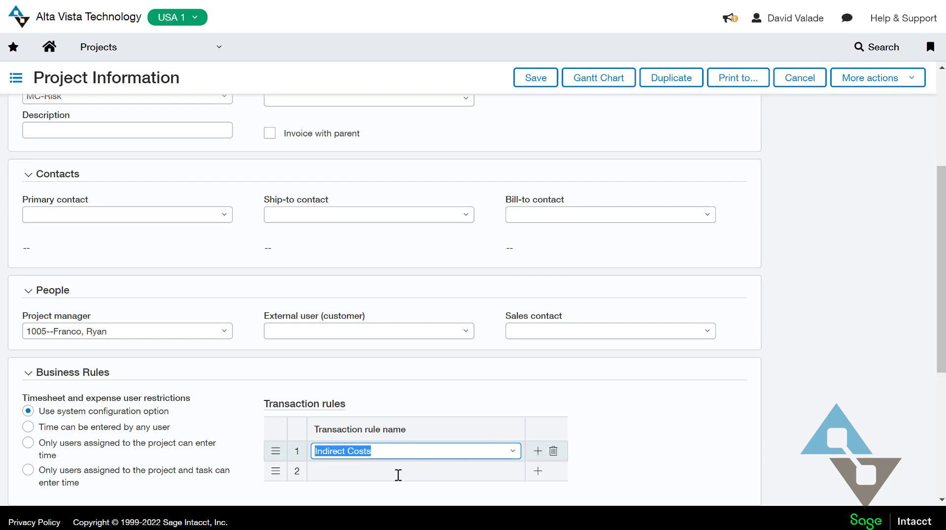
{"action": "left_click", "coordinate": [602, 452]}
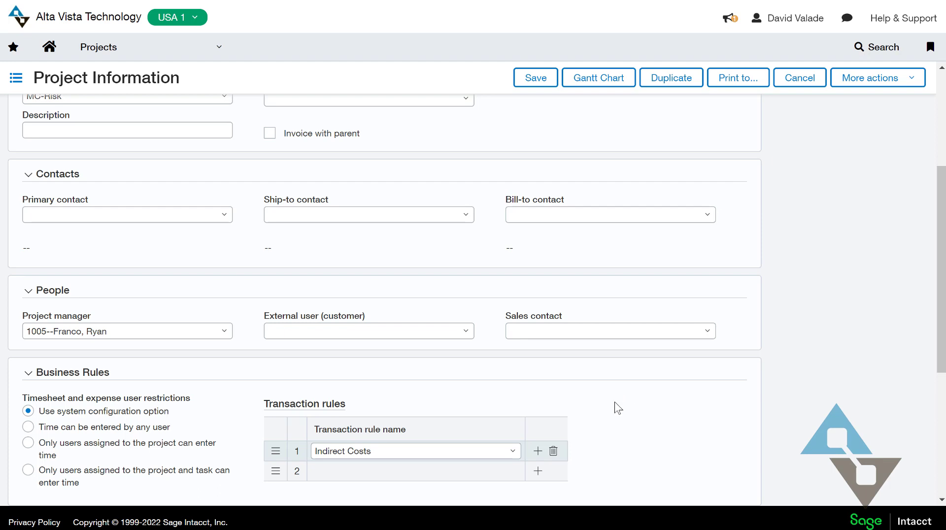
{"action": "left_click", "coordinate": [512, 451]}
{"action": "left_click", "coordinate": [414, 352]}
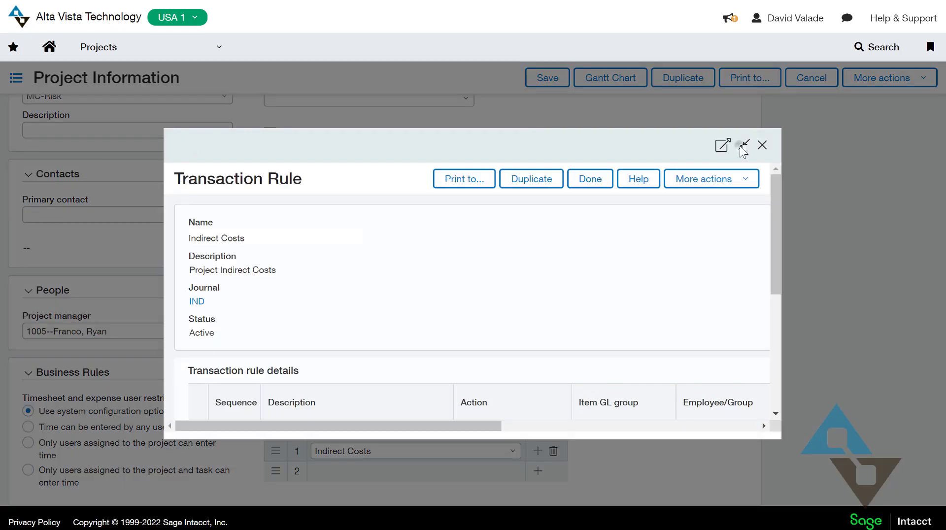
{"action": "left_click", "coordinate": [743, 145]}
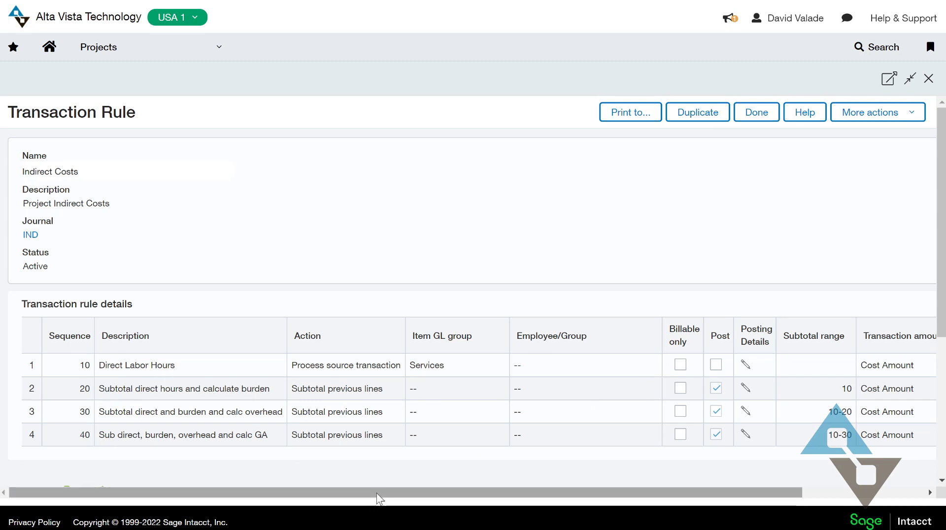
Examine the Indirect Costs rule lines across all columns, from sequence and action to transaction amount and rate
{"action": "left_click_drag", "start_coordinate": [502, 493], "coordinate": [641, 517]}
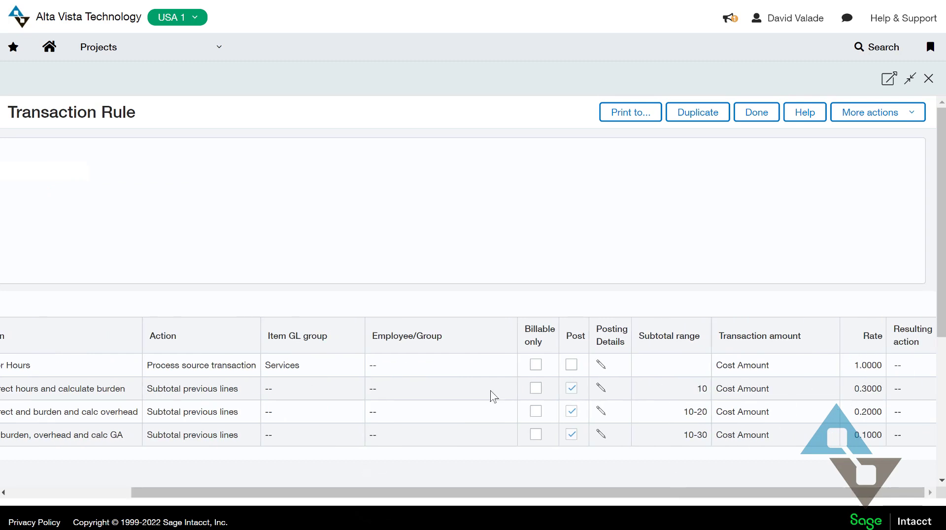
{"action": "left_click_drag", "start_coordinate": [424, 497], "coordinate": [205, 467]}
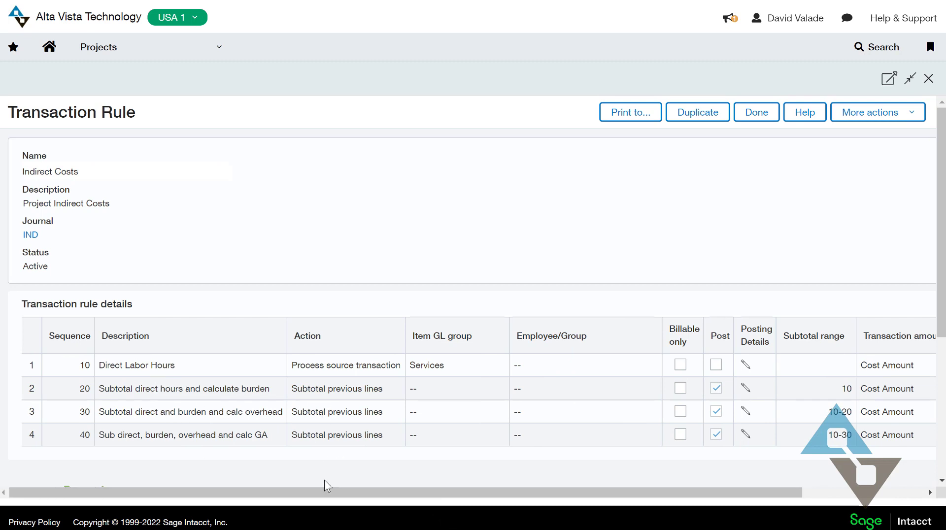
{"action": "left_click_drag", "start_coordinate": [309, 497], "coordinate": [672, 488]}
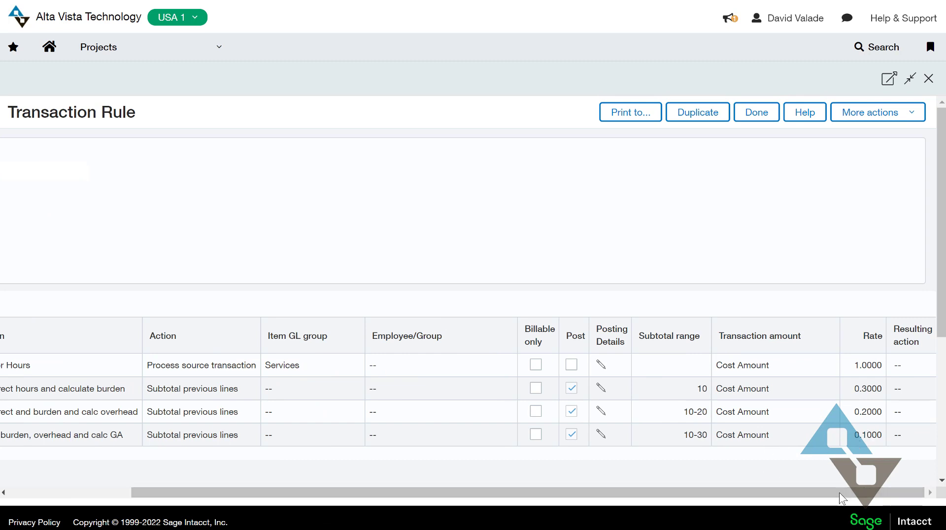
{"action": "left_click_drag", "start_coordinate": [840, 490], "coordinate": [654, 500]}
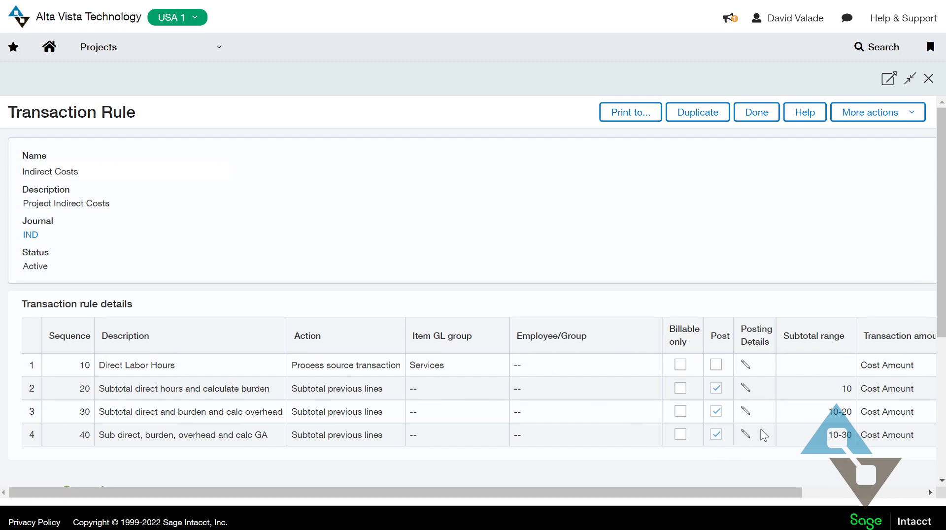
Check the debit and credit accounts in the posting details of rule line 40, and close the transaction rule
{"action": "left_click", "coordinate": [745, 435]}
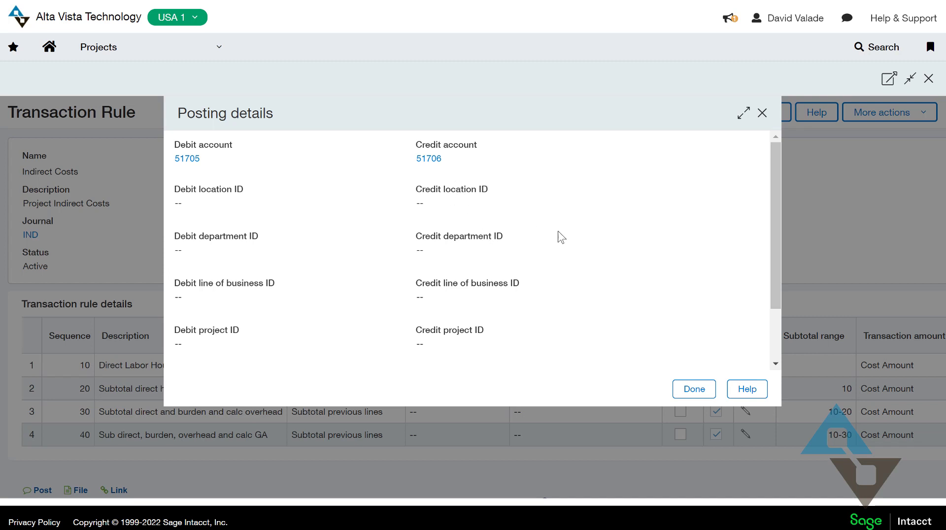
{"action": "left_click", "coordinate": [694, 390]}
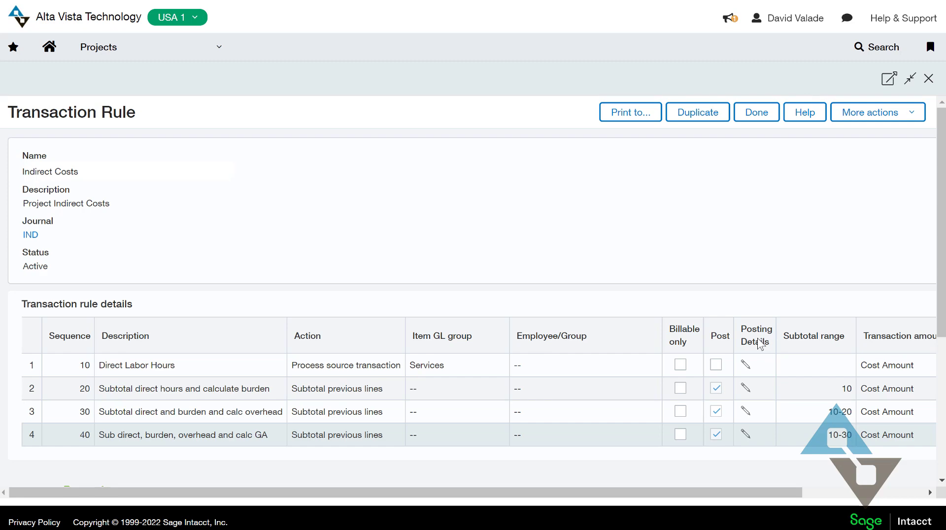
{"action": "left_click", "coordinate": [761, 118]}
Return to the Capital Risk Mgmt project summary and review its financial and budget figures again
{"action": "scroll", "coordinate": [469, 300], "scroll_direction": "up", "scroll_amount": 4}
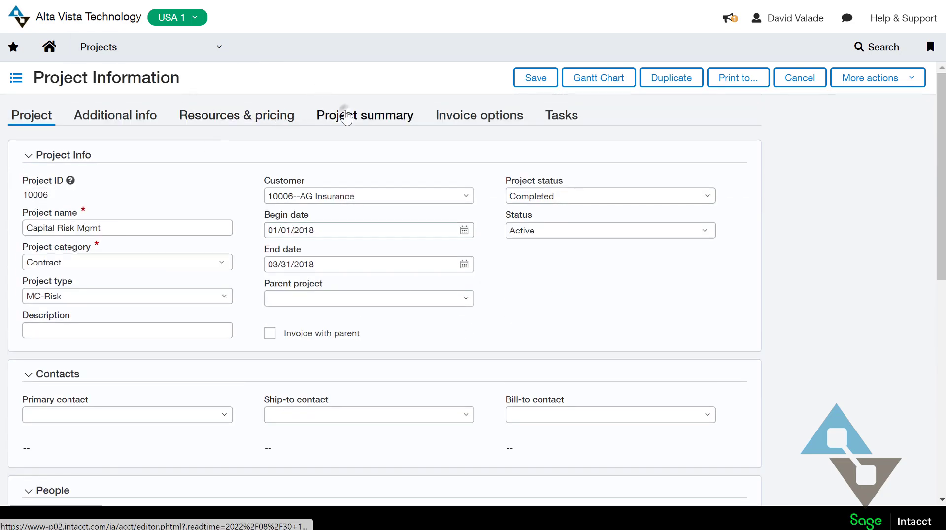
{"action": "left_click", "coordinate": [344, 115]}
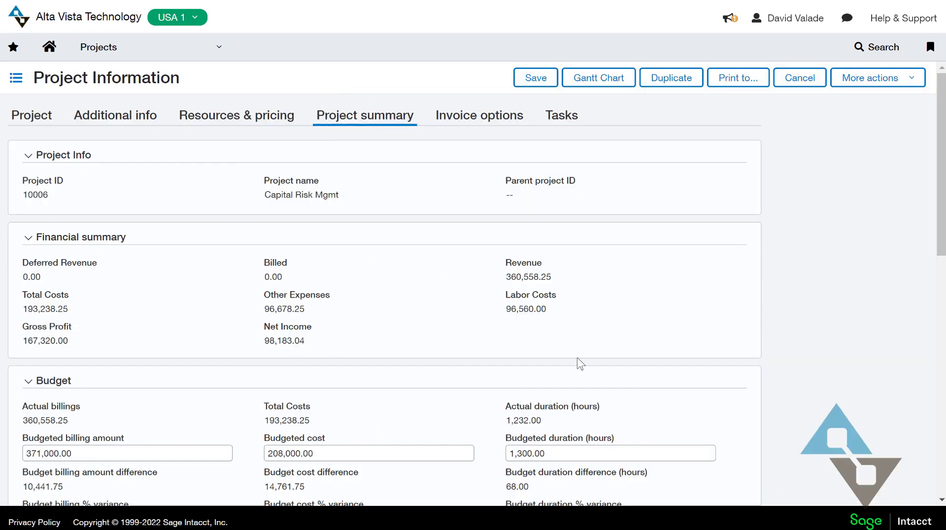
{"action": "scroll", "coordinate": [744, 409], "scroll_direction": "down", "scroll_amount": 2}
{"action": "scroll", "coordinate": [741, 404], "scroll_direction": "down", "scroll_amount": 1}
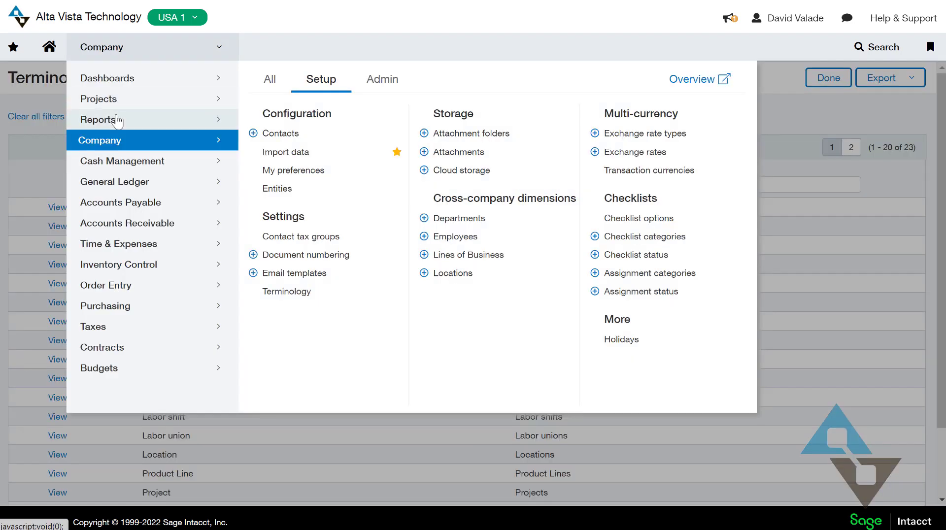
{"action": "left_click", "coordinate": [118, 120]}
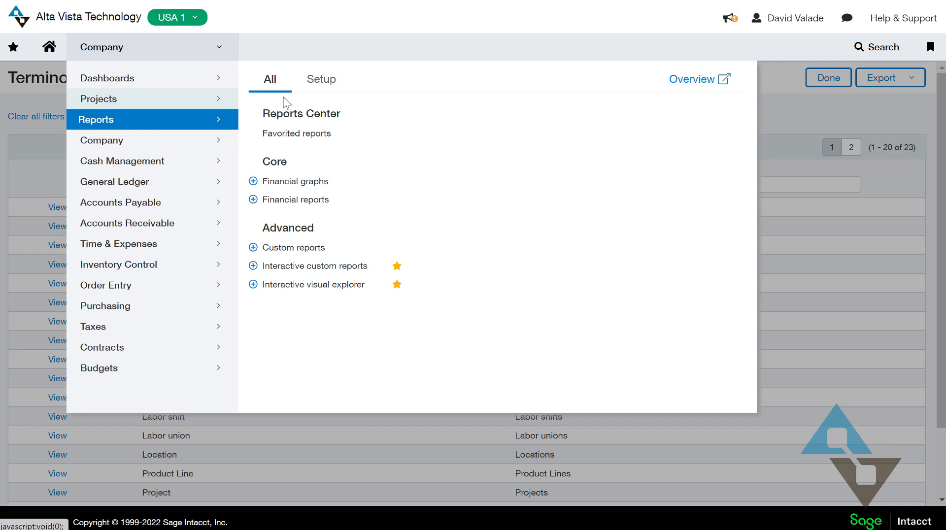
{"action": "left_click", "coordinate": [327, 87]}
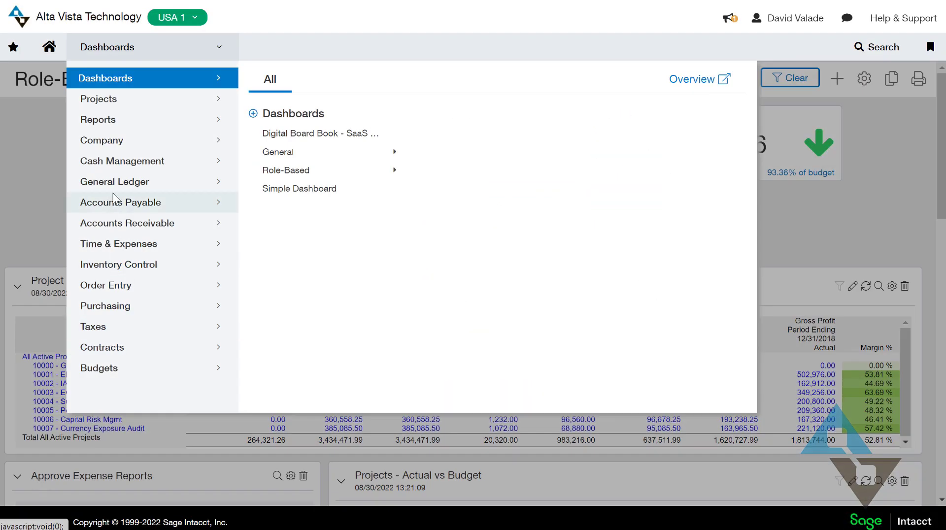
{"action": "left_click", "coordinate": [147, 104]}
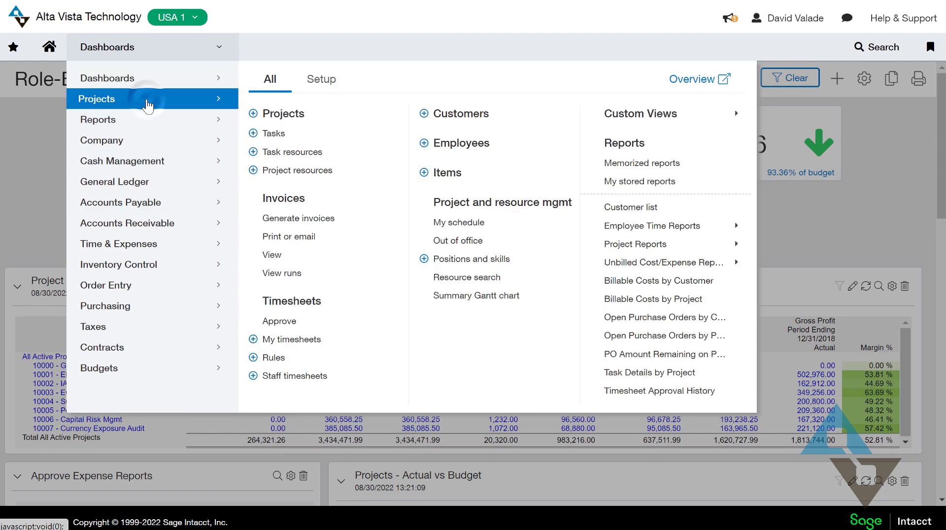
{"action": "left_click", "coordinate": [301, 220]}
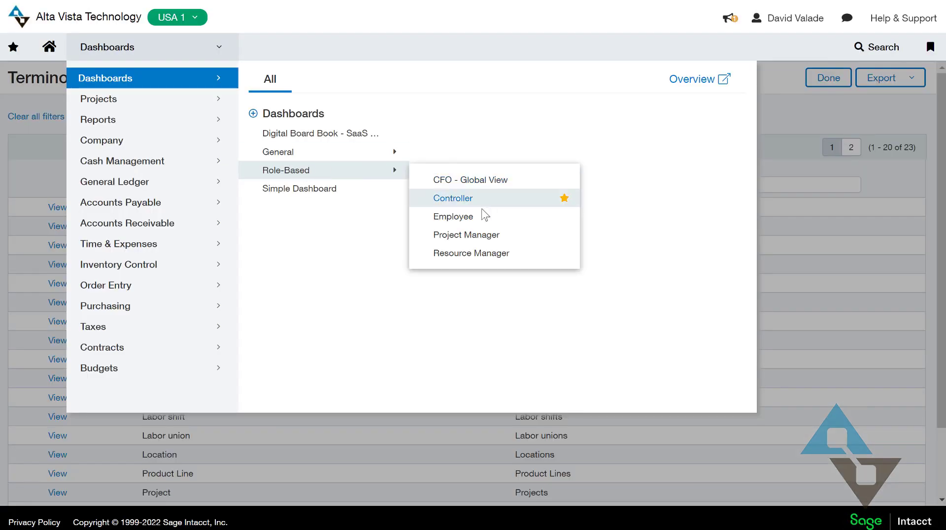
Open the Project Manager role-based dashboard and move the Revenue card directly after the Hours Worked card
{"action": "left_click", "coordinate": [466, 234]}
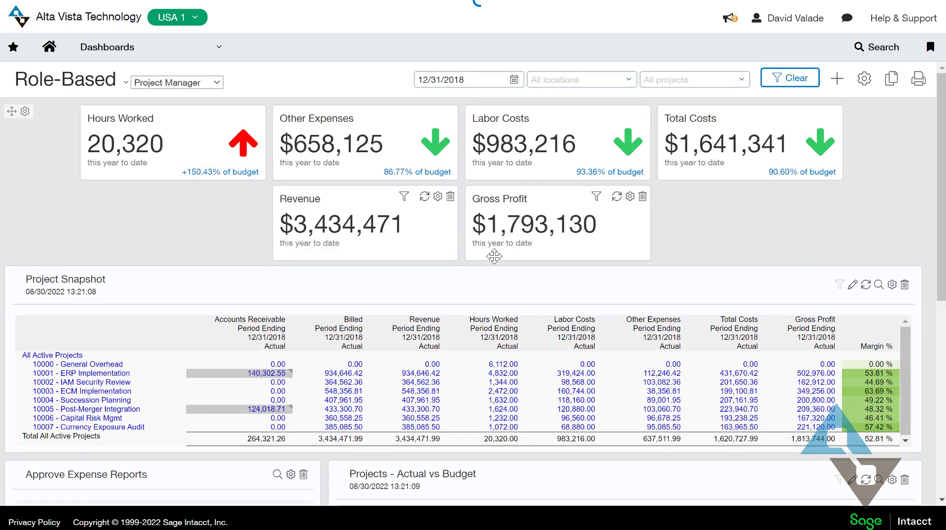
{"action": "left_click_drag", "start_coordinate": [392, 203], "coordinate": [384, 118]}
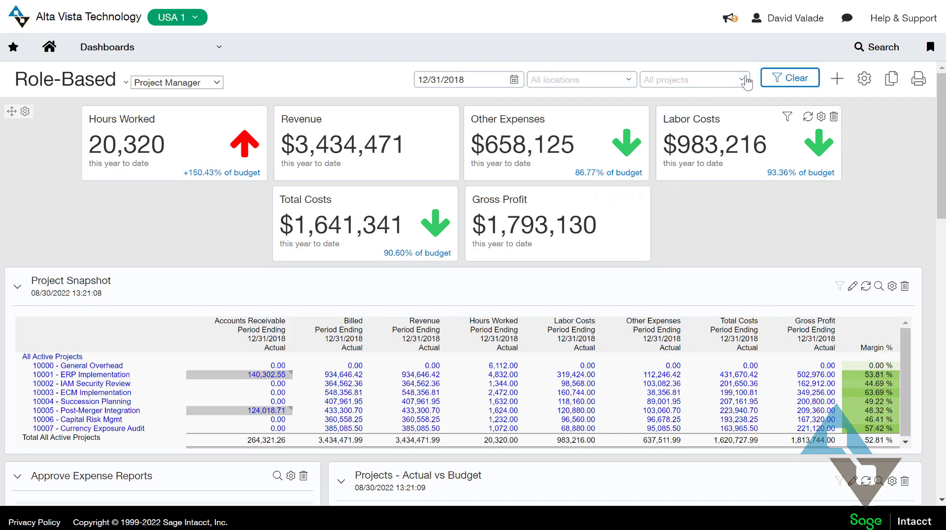
Review the dashboard's Project Snapshot, Projects - Actual vs Budget and Fixed Fee Analysis reports
{"action": "scroll", "coordinate": [698, 271], "scroll_direction": "down", "scroll_amount": 5}
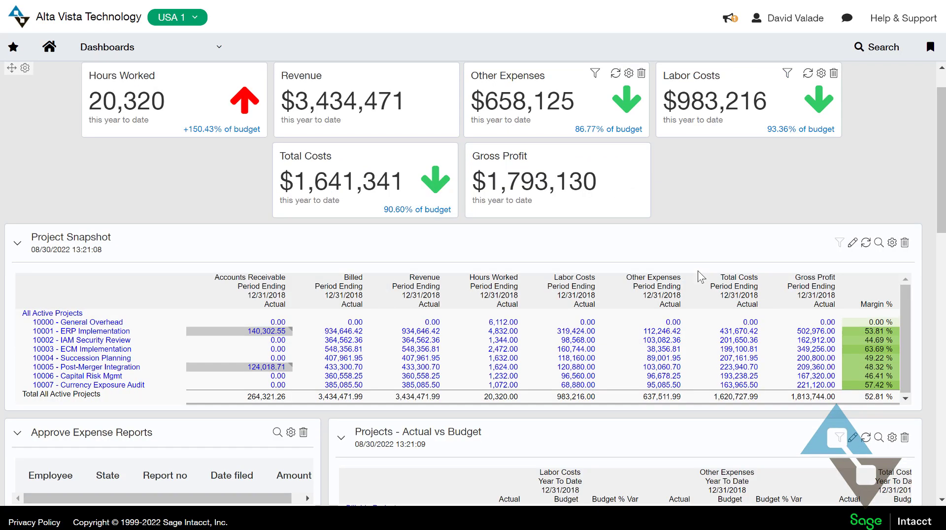
{"action": "scroll", "coordinate": [698, 272], "scroll_direction": "down", "scroll_amount": 2}
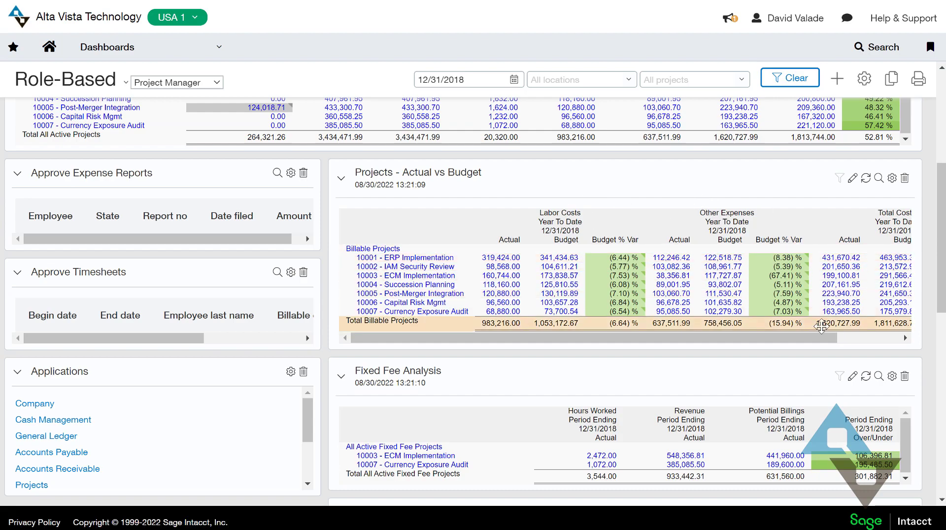
{"action": "scroll", "coordinate": [821, 329], "scroll_direction": "down", "scroll_amount": 3}
{"action": "scroll", "coordinate": [820, 329], "scroll_direction": "up", "scroll_amount": 10}
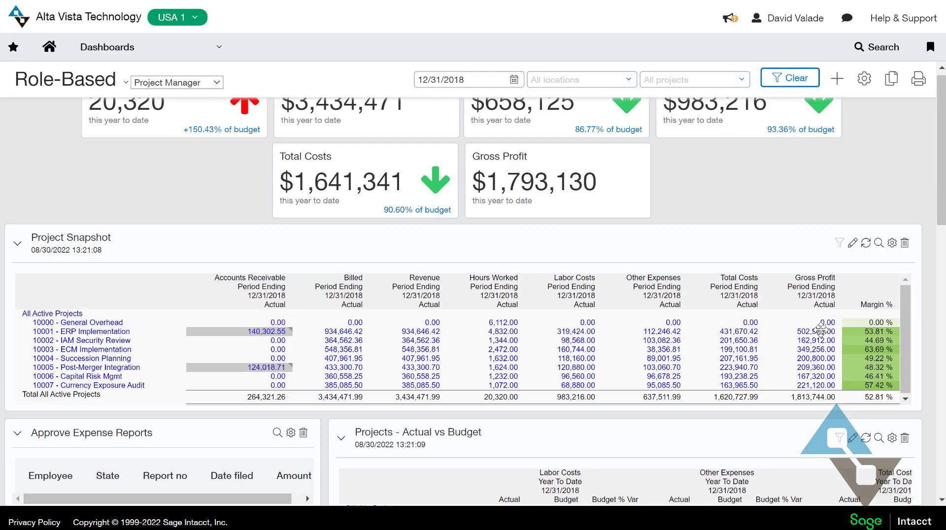